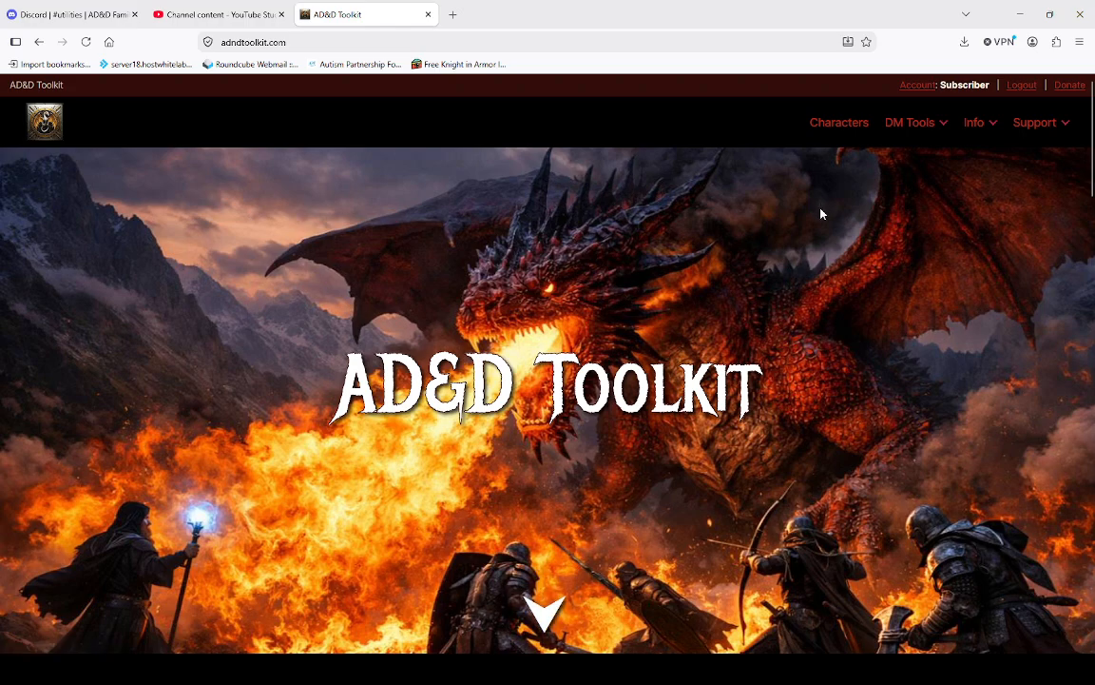
Open the item management page for the character Mine and view its backpack inventory.
left_click(844, 123)
scroll(526, 432, "down", 1)
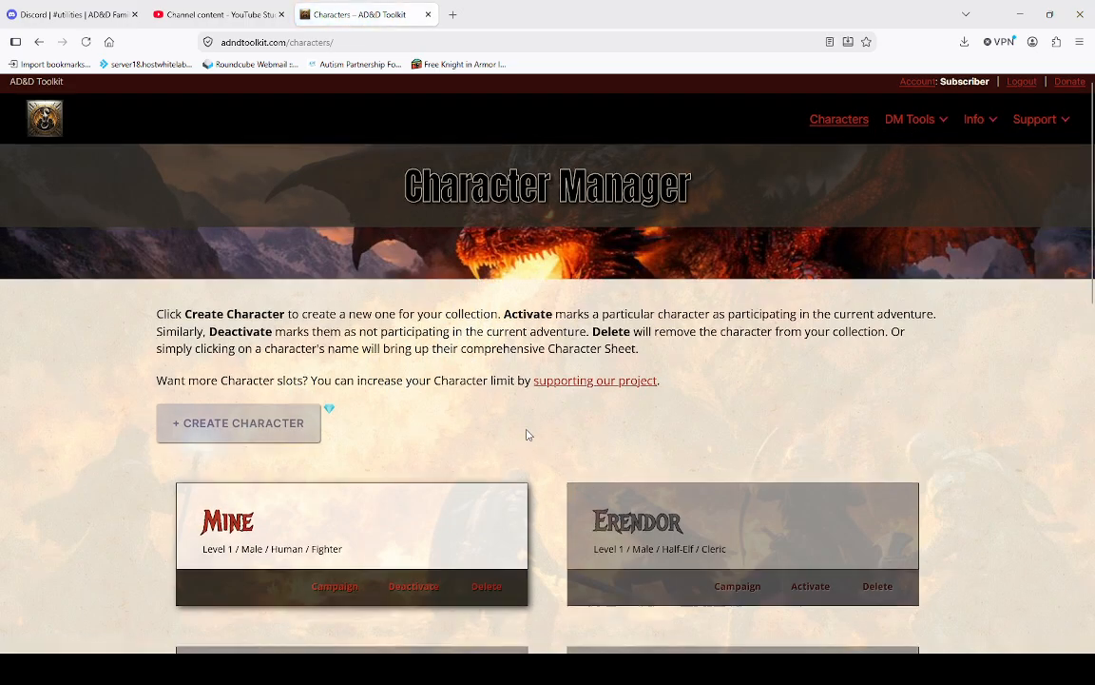
left_click(504, 457)
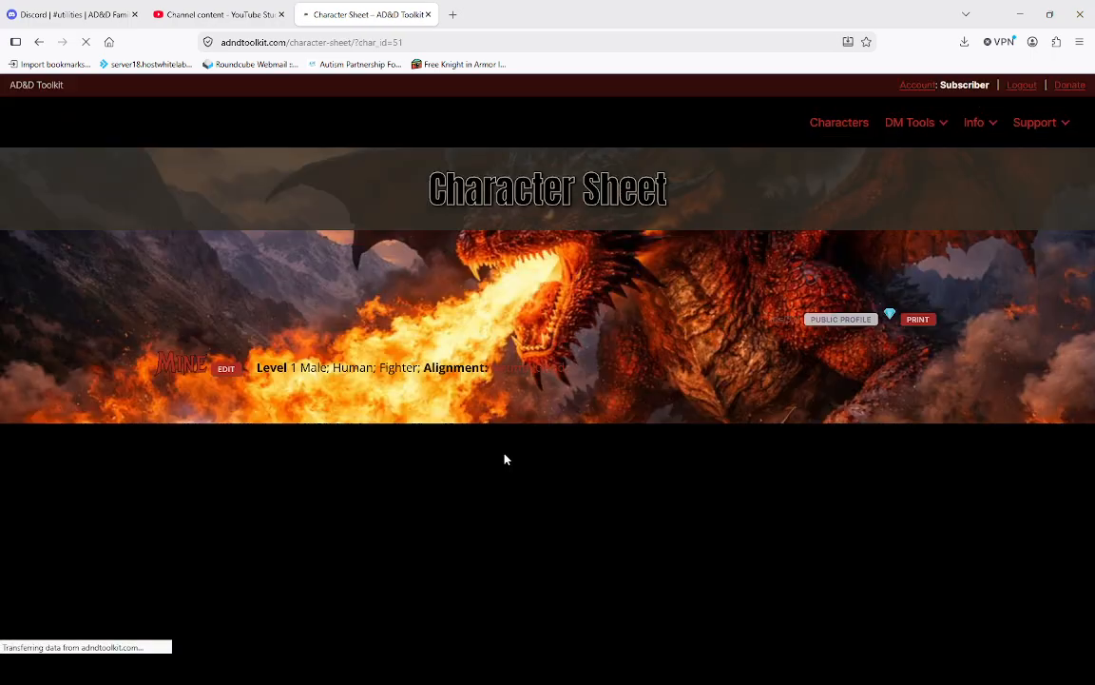
scroll(623, 428, "down", 2)
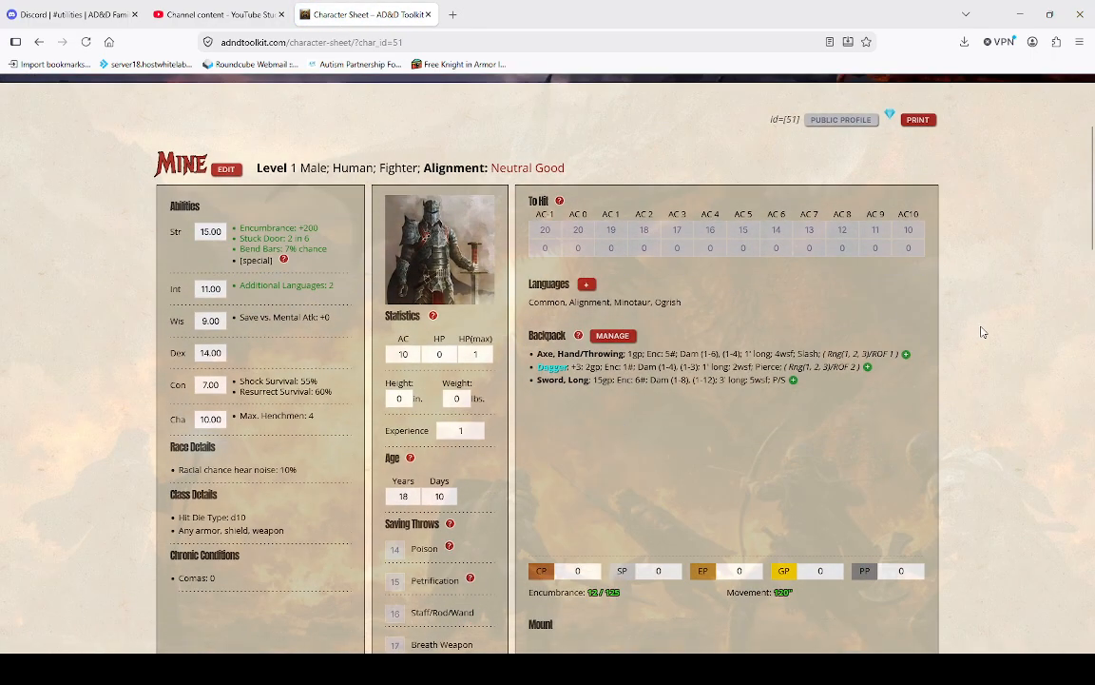
left_click(608, 338)
scroll(464, 411, "down", 6)
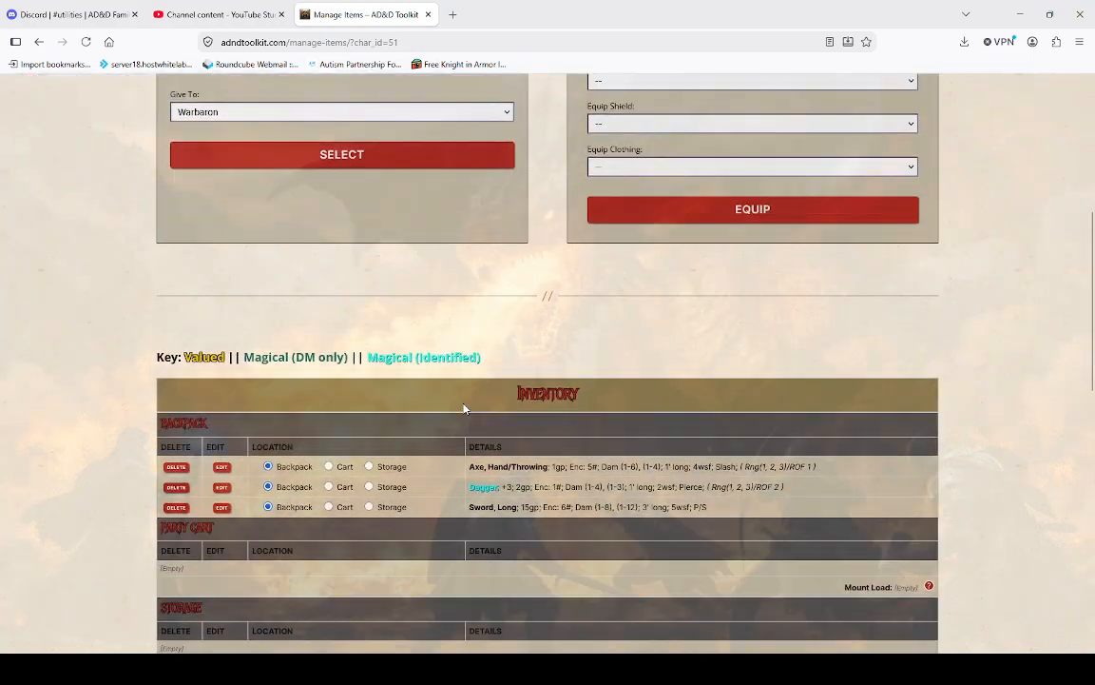
scroll(398, 294, "up", 2)
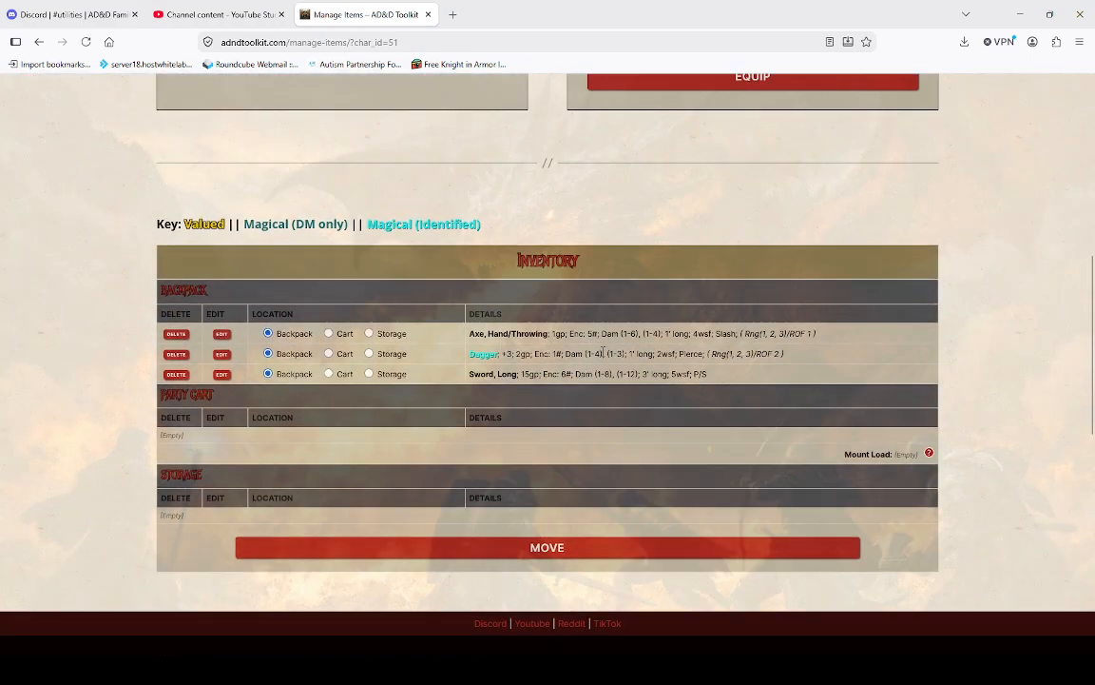
left_click_drag(202, 301, 166, 291)
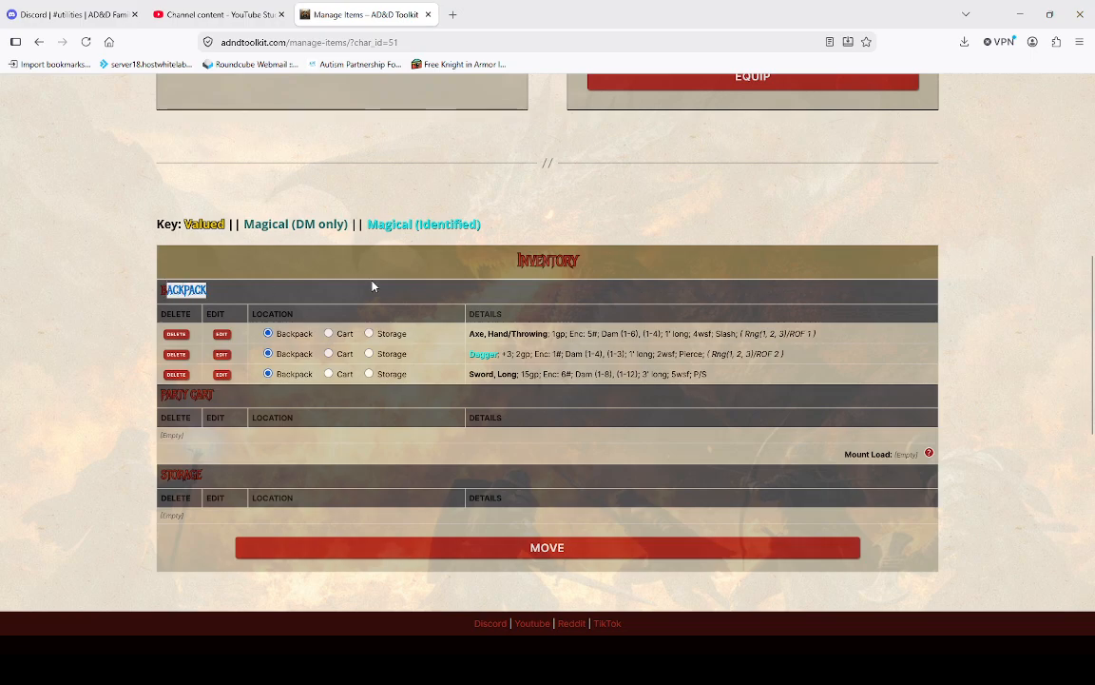
left_click(447, 346)
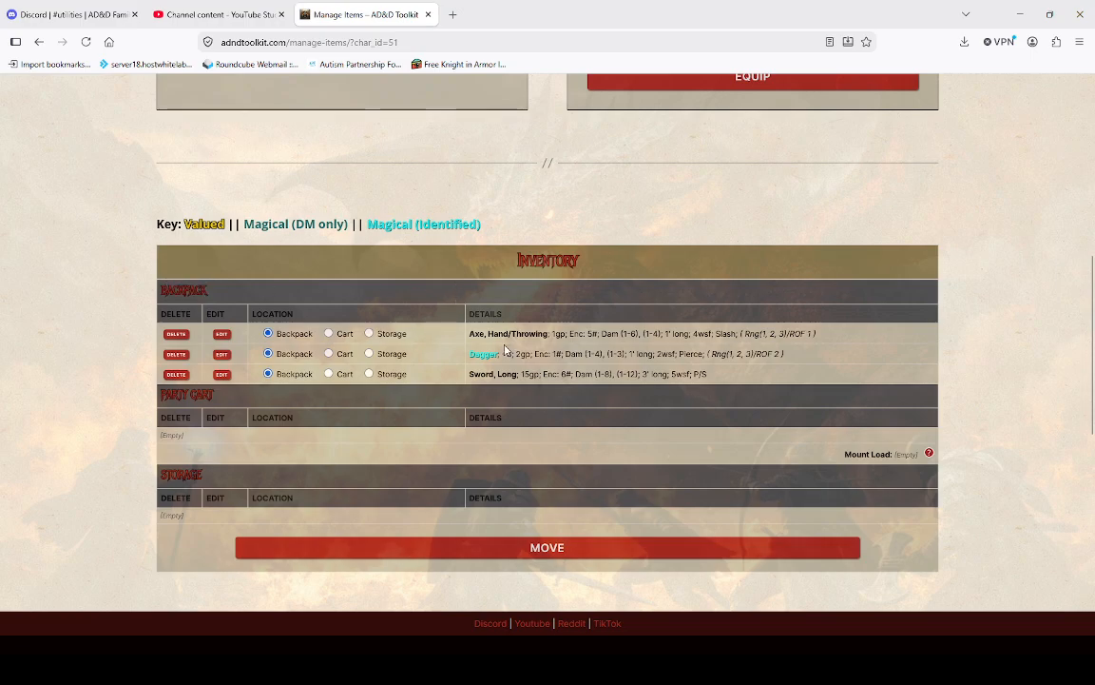
Start adding items to the character's backpack and expand the list of custom items.
scroll(469, 345, "up", 3)
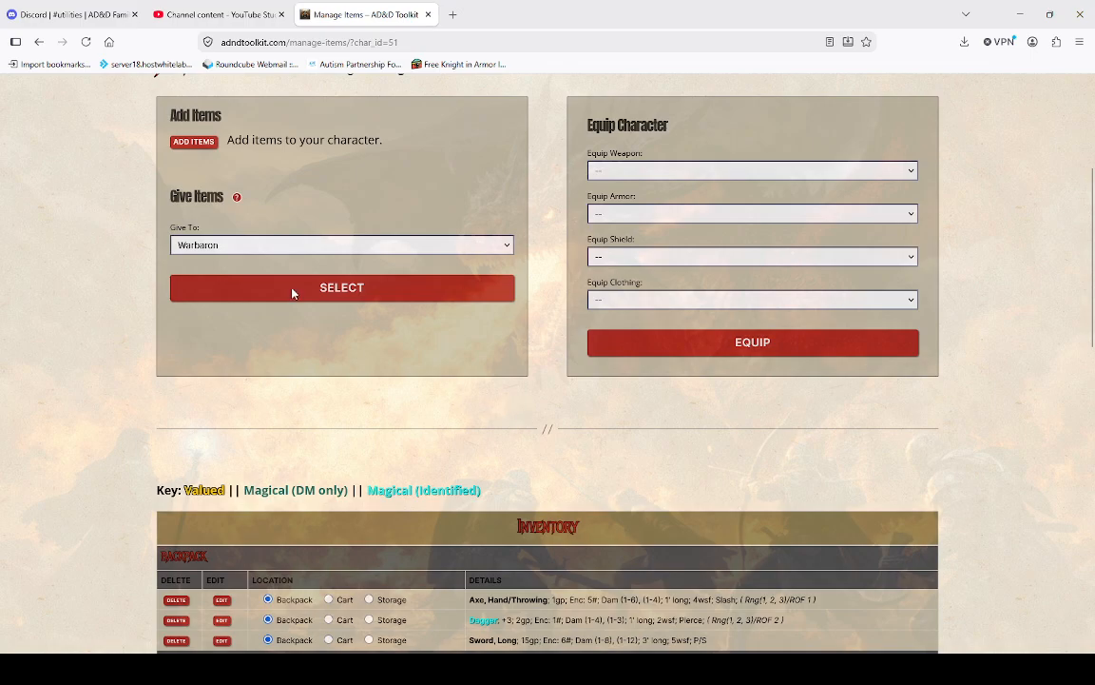
left_click(202, 143)
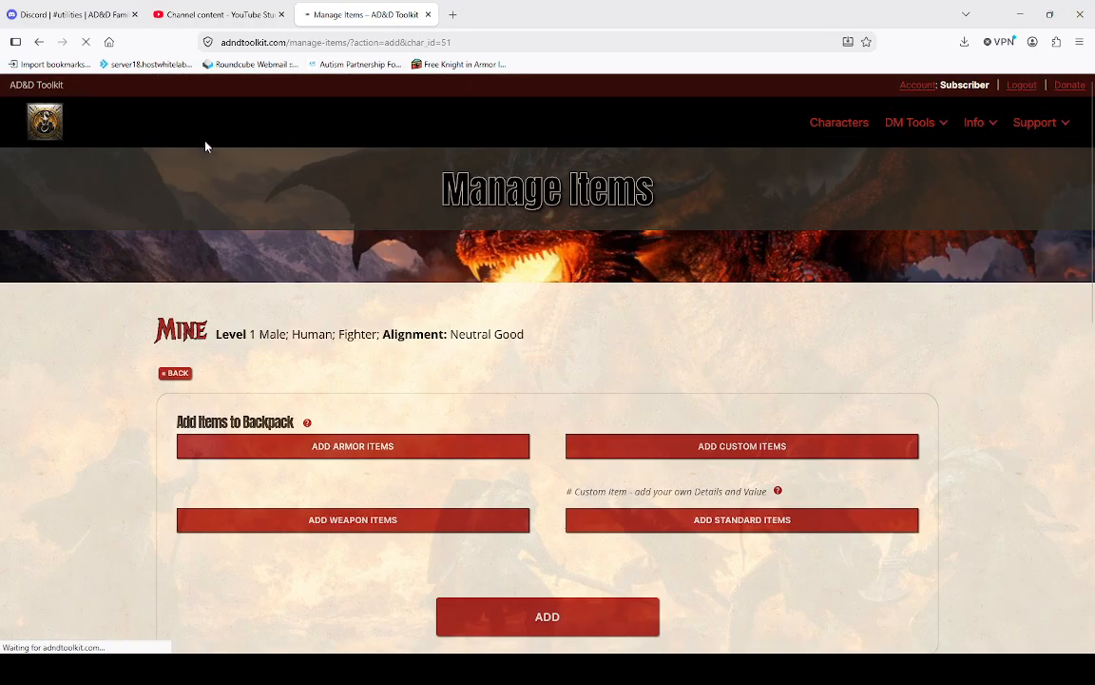
scroll(385, 293, "down", 3)
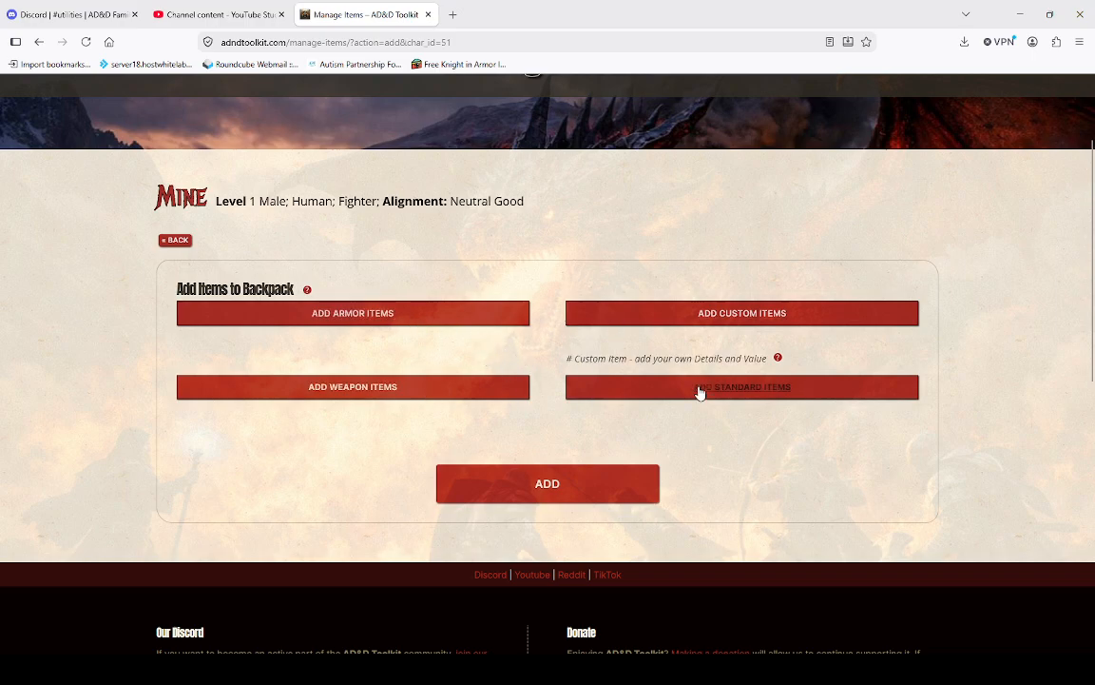
left_click(846, 391)
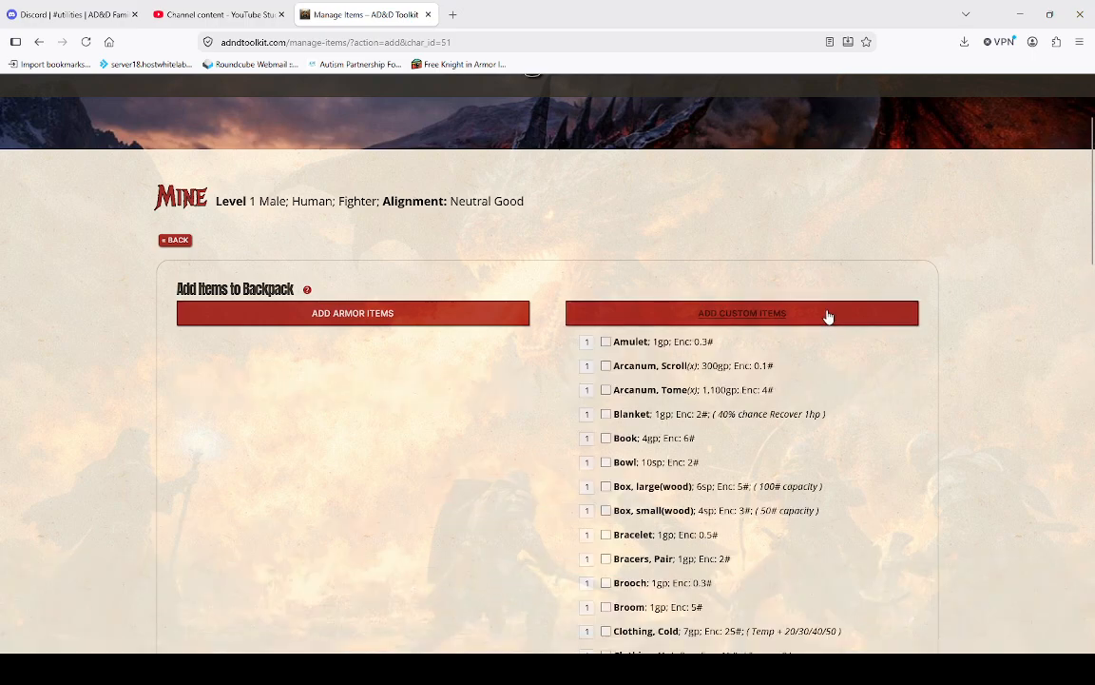
Select the {CUSTOM} entry at the end of the custom items list and add it to the backpack.
scroll(826, 361, "down", 3)
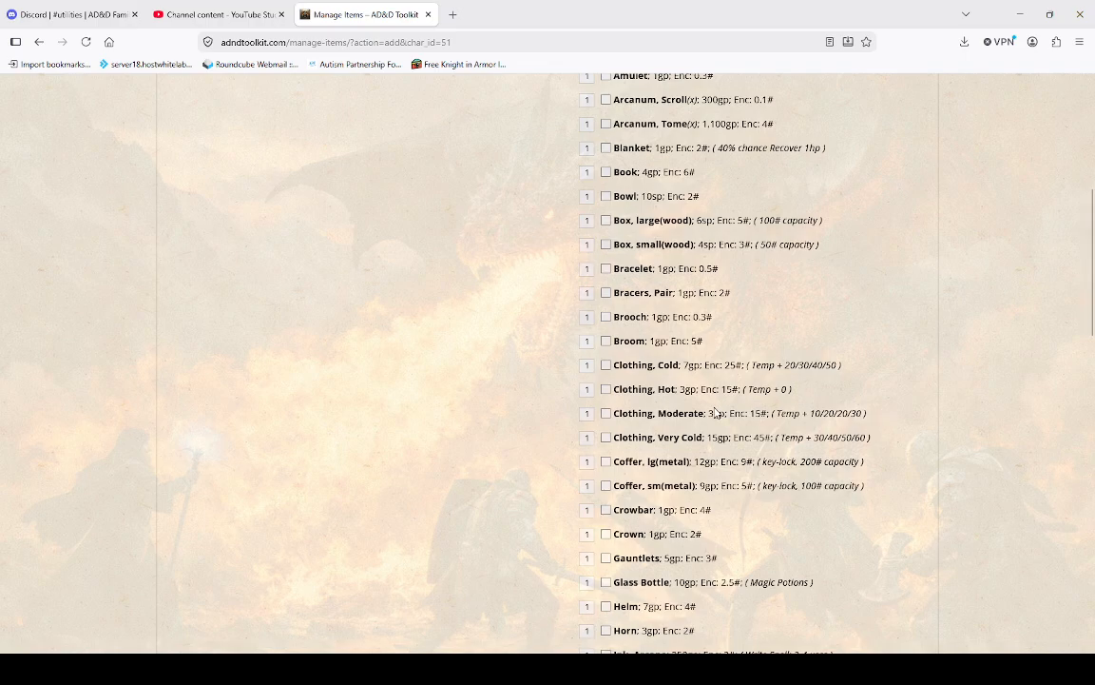
scroll(752, 409, "down", 3)
scroll(713, 412, "down", 2)
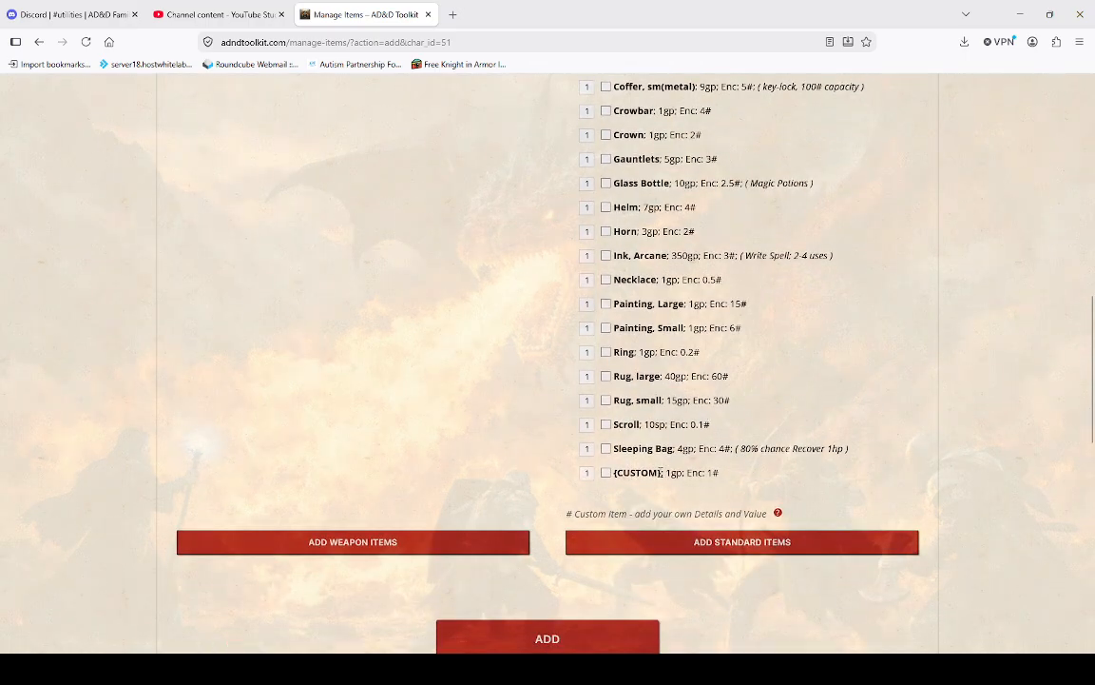
left_click_drag(666, 473, 611, 472)
left_click(605, 473)
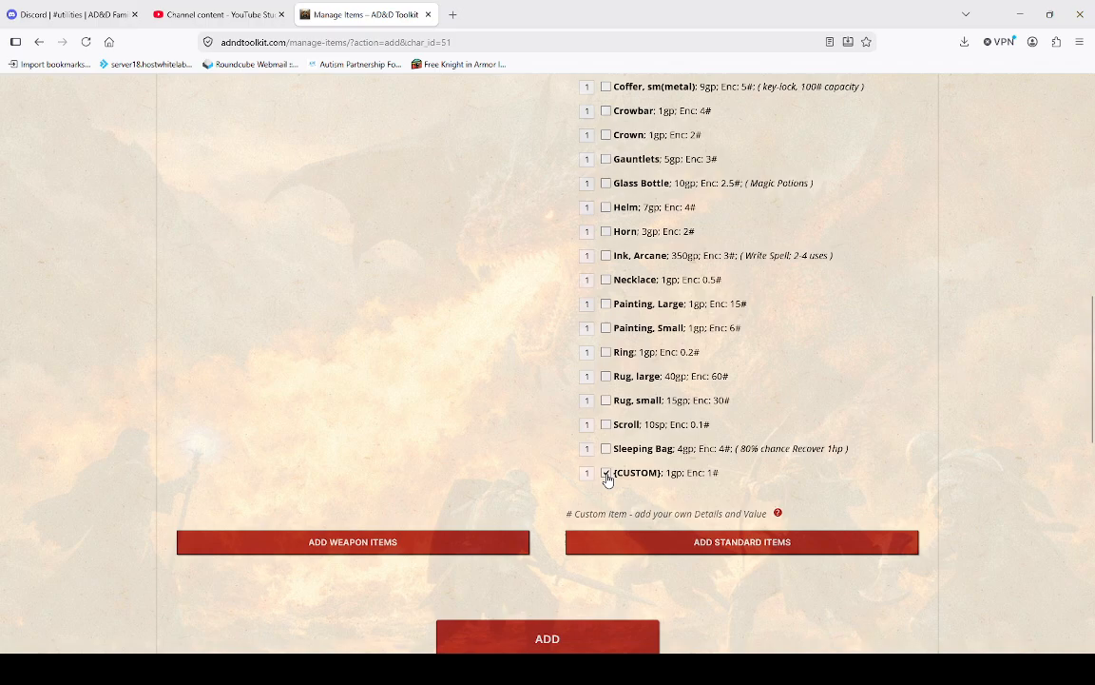
left_click(594, 630)
Open the {CUSTOM} item in the backpack inventory for editing.
scroll(549, 471, "down", 5)
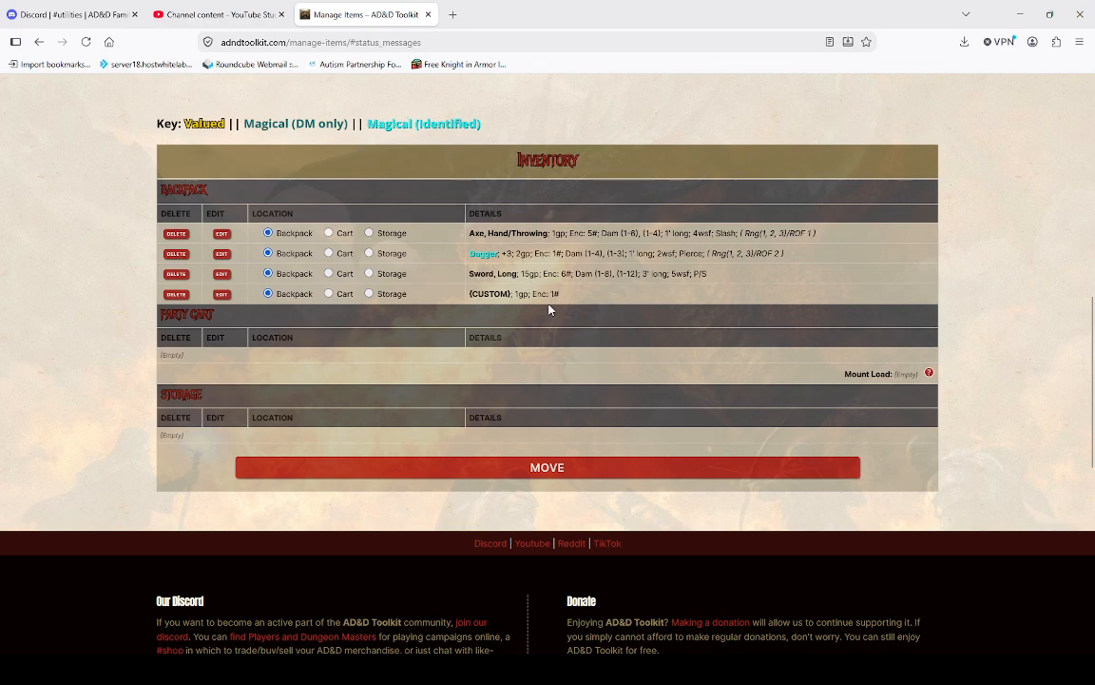
left_click_drag(559, 294, 546, 307)
left_click(480, 350)
left_click(221, 293)
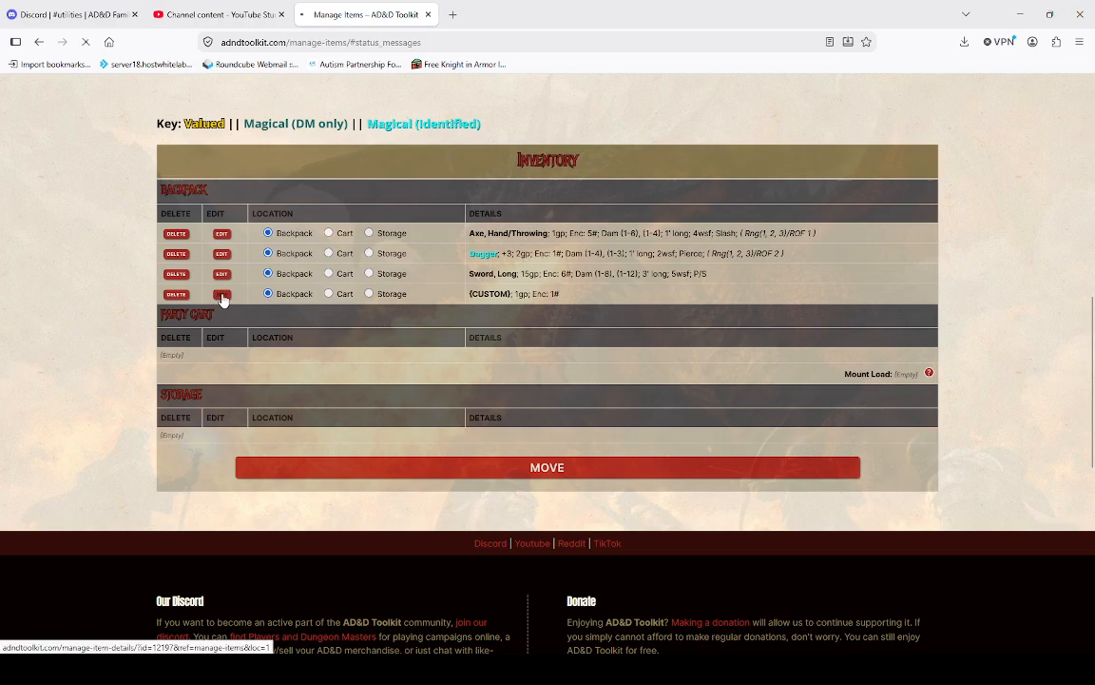
Enter "Kobold Head" as the custom name of the {CUSTOM} item.
scroll(220, 296, "down", 2)
left_click(432, 265)
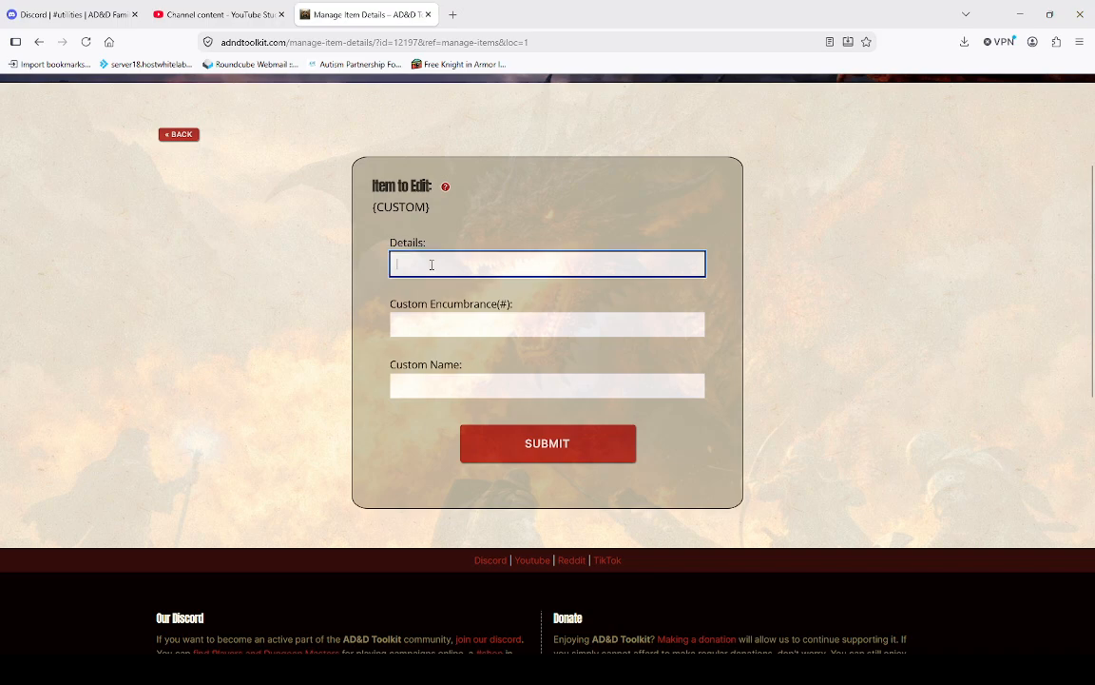
left_click(438, 323)
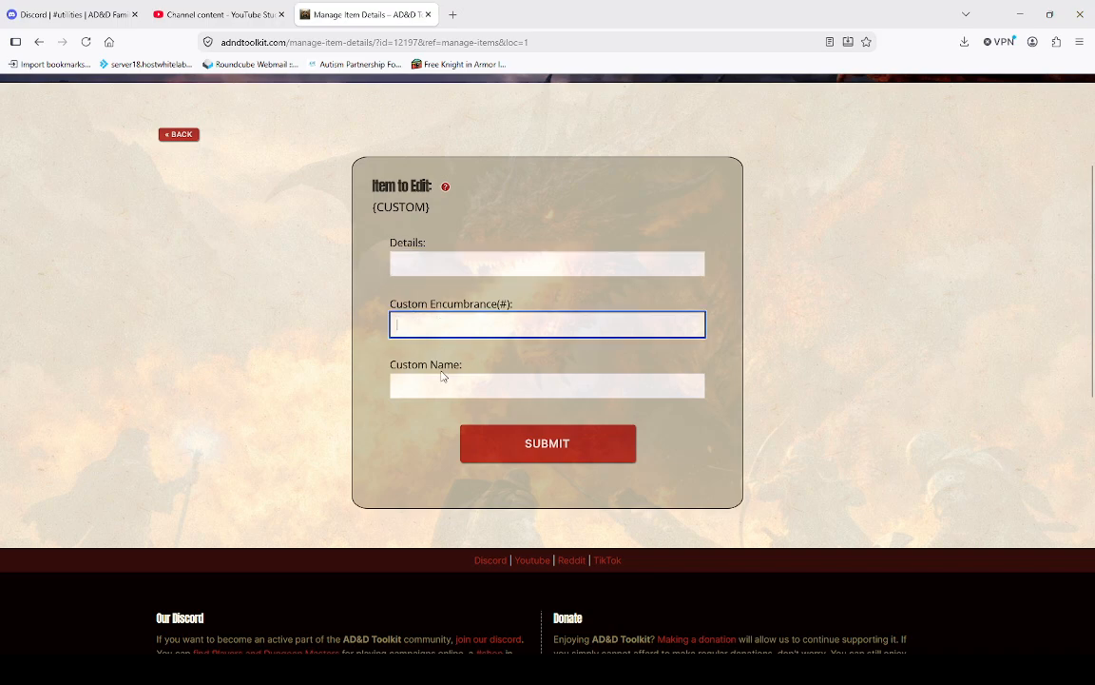
left_click(444, 384)
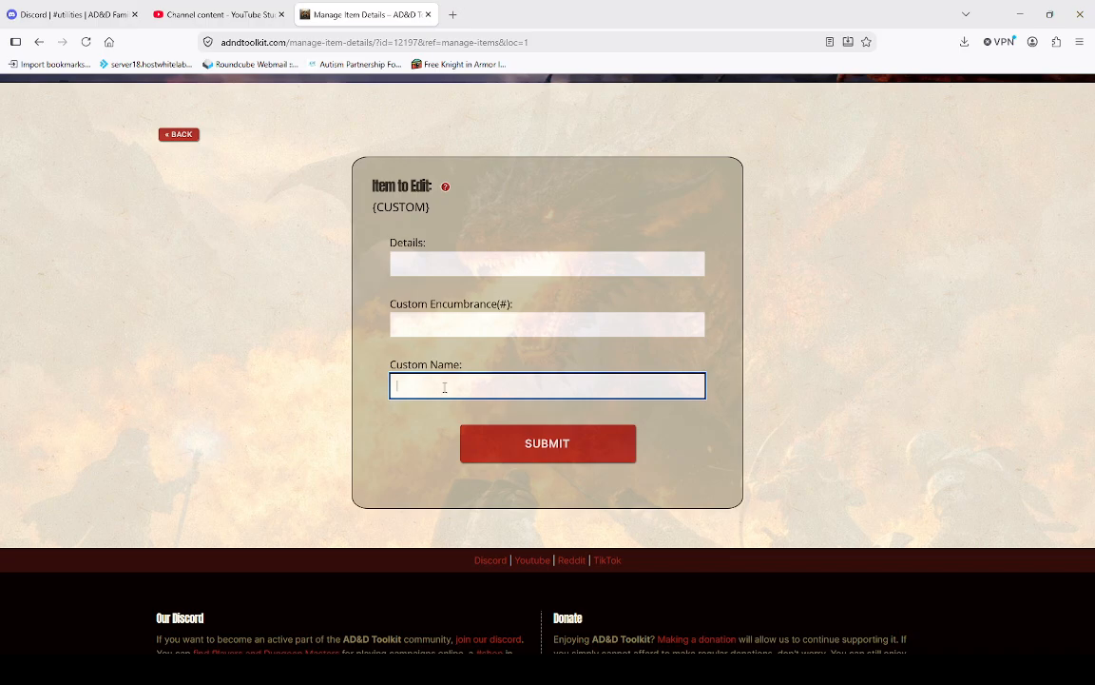
type("Kold Head")
left_click(399, 385)
type("b")
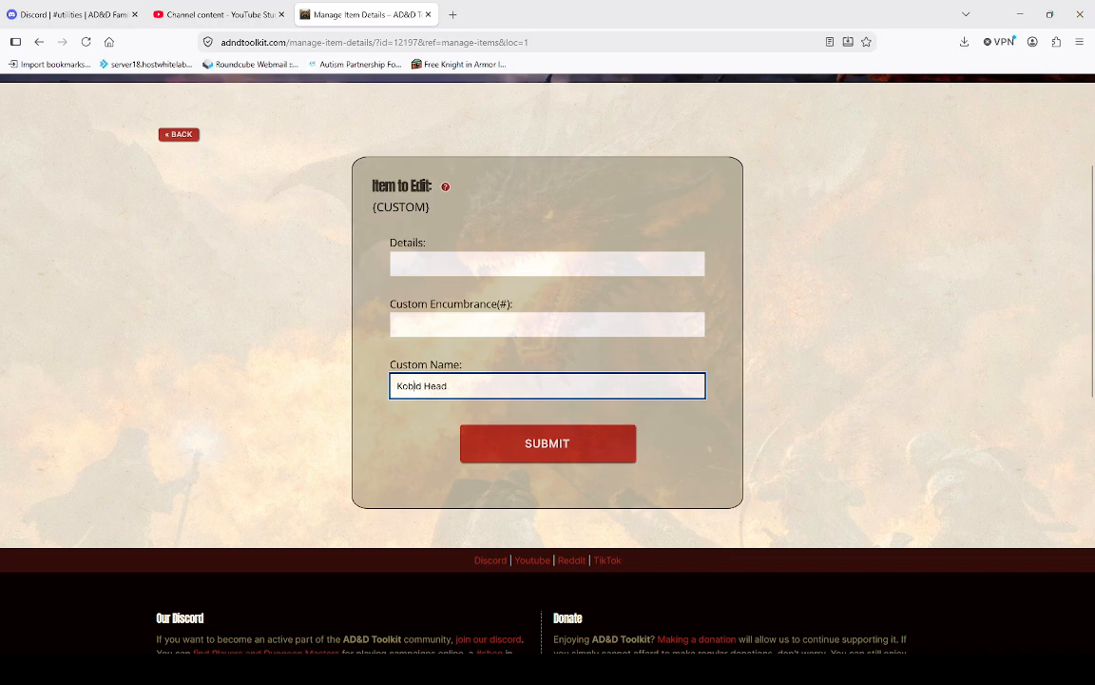
type("o")
Set the item's details to "rotting" and its custom encumbrance to 4, and submit the changes.
left_click(461, 267)
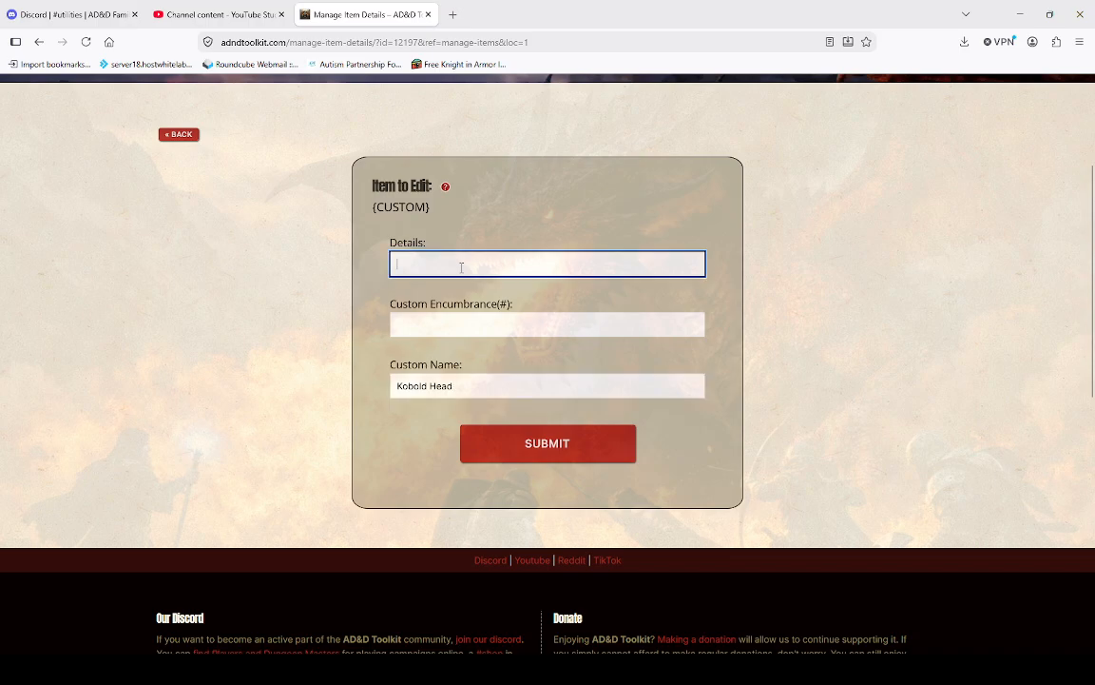
type("rotting")
left_click(491, 322)
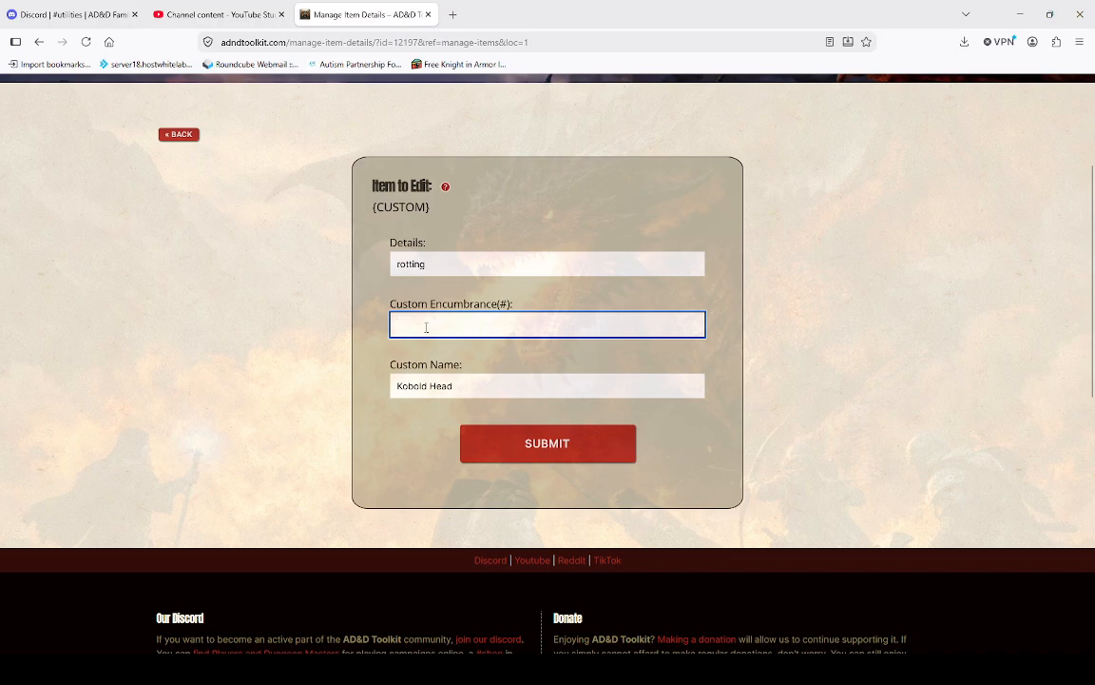
type("4")
left_click(379, 450)
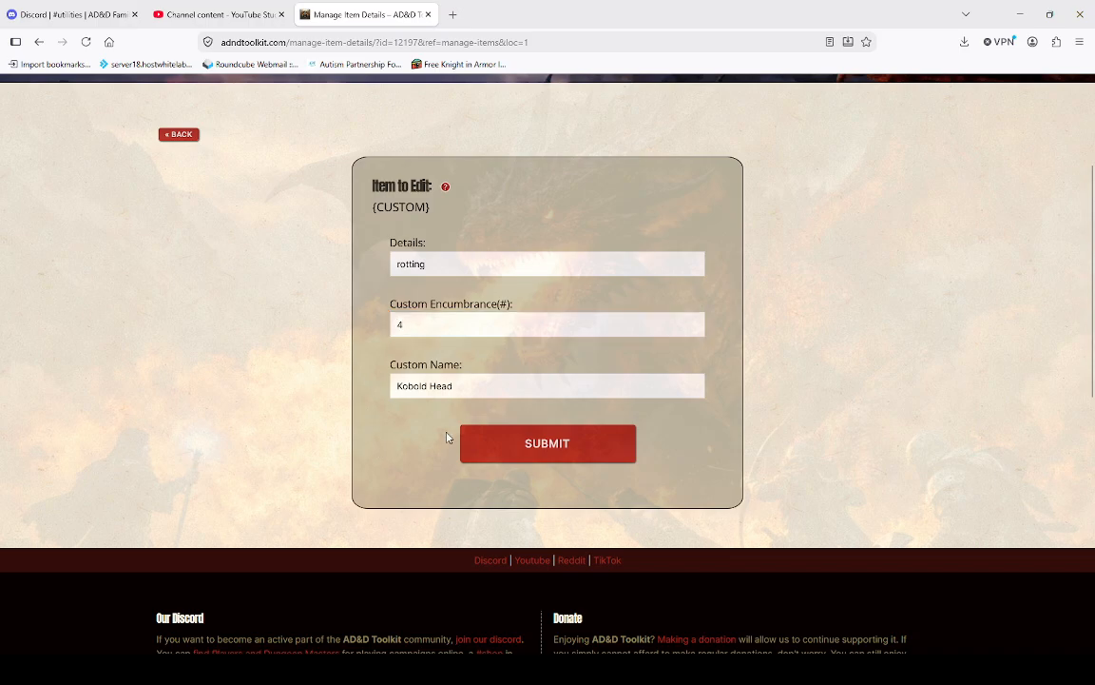
left_click(537, 443)
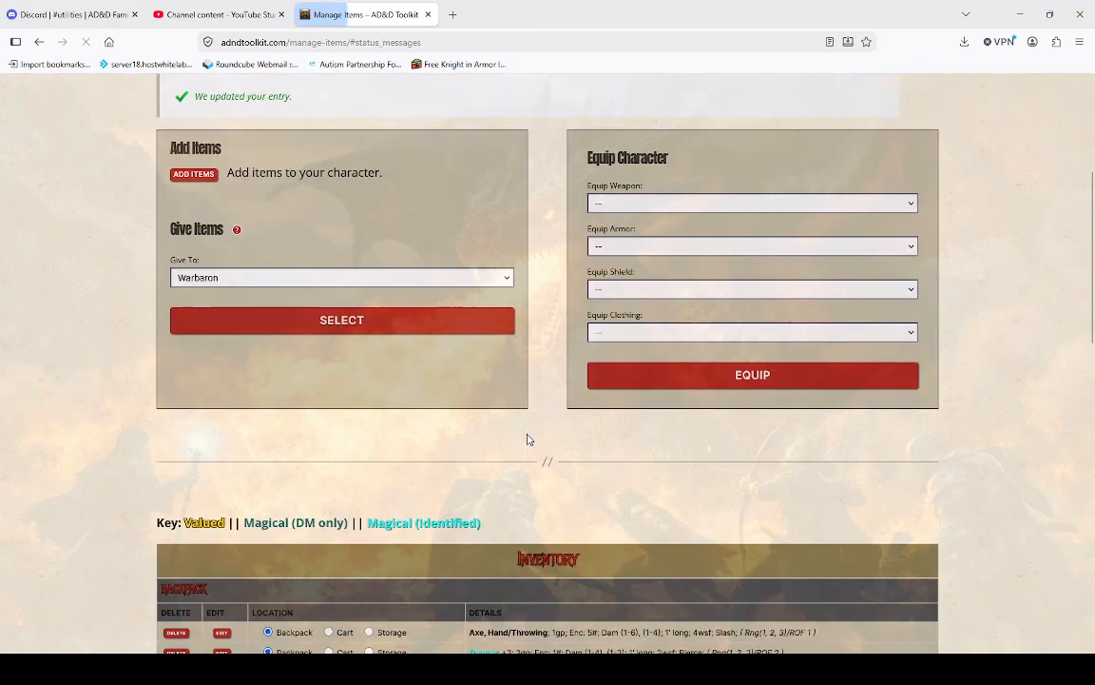
Check the Kobold Head entry in the backpack inventory and open the long sword for editing.
scroll(526, 440, "down", 3)
scroll(519, 423, "down", 1)
left_click_drag(472, 361, 687, 407)
left_click(617, 366)
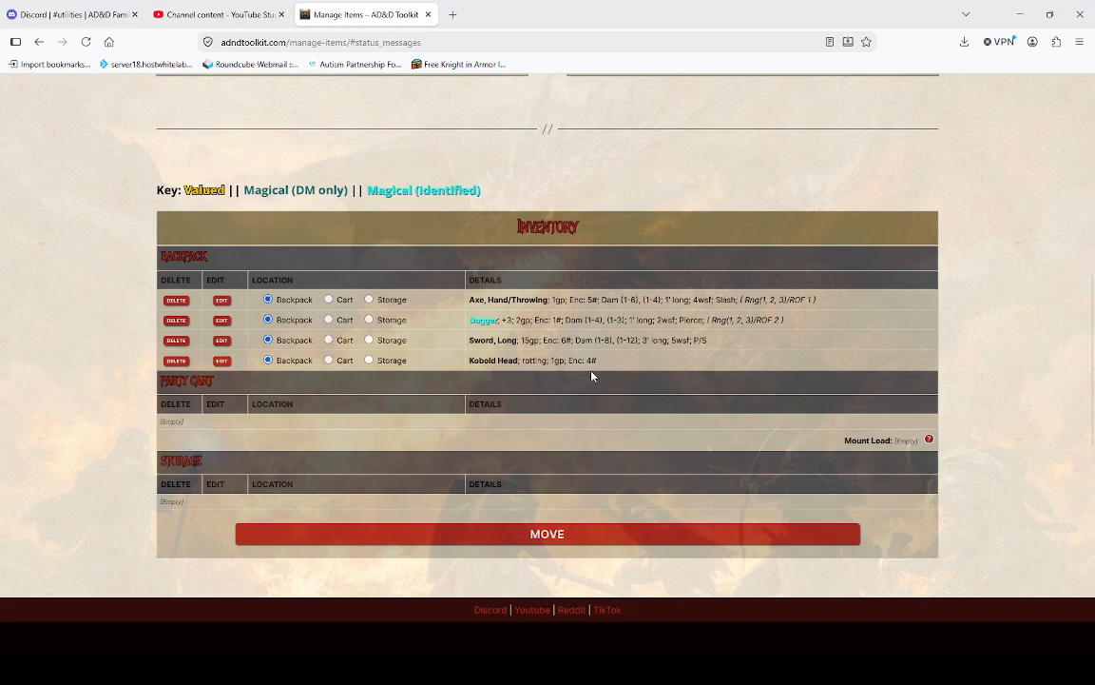
scroll(555, 391, "up", 1)
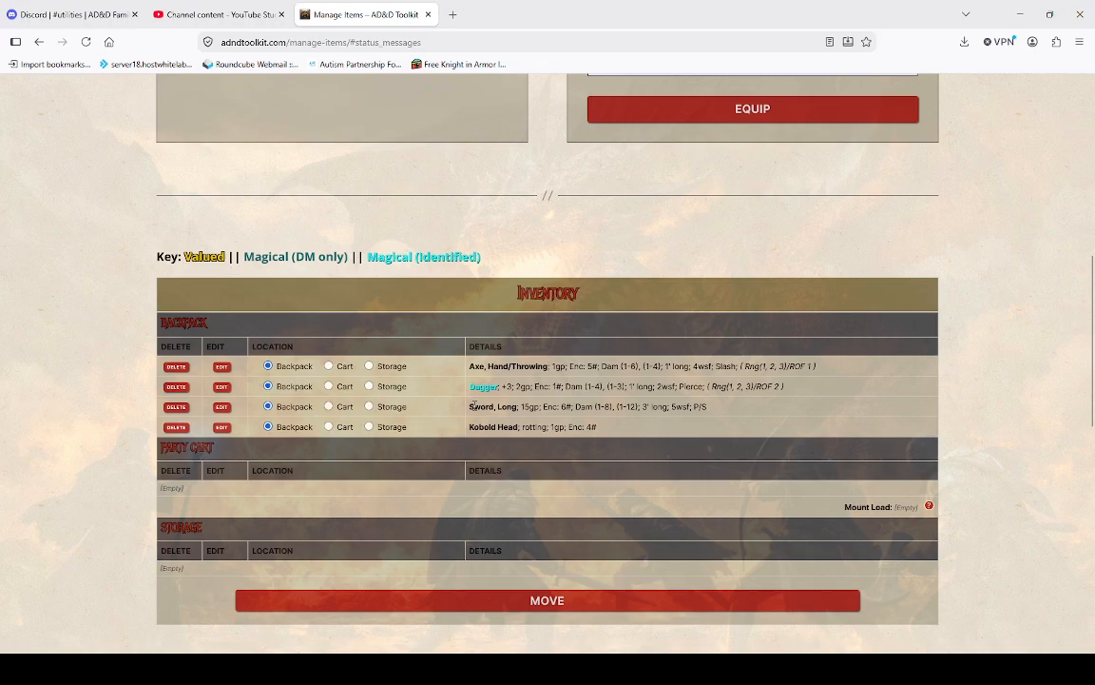
left_click_drag(474, 406, 706, 406)
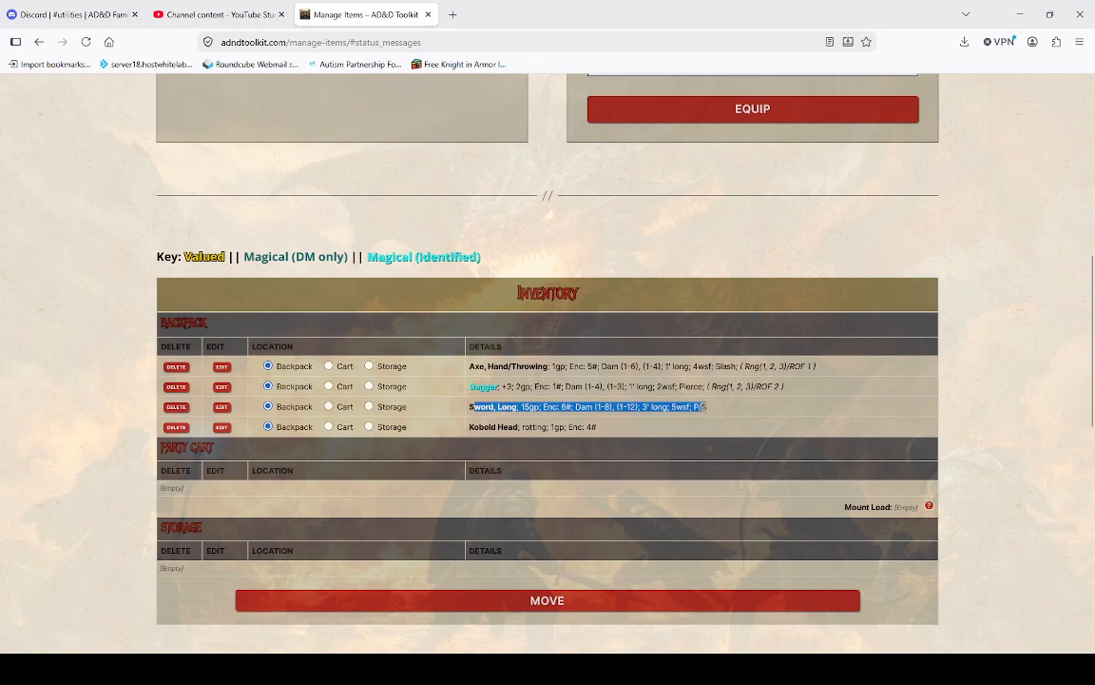
left_click(225, 409)
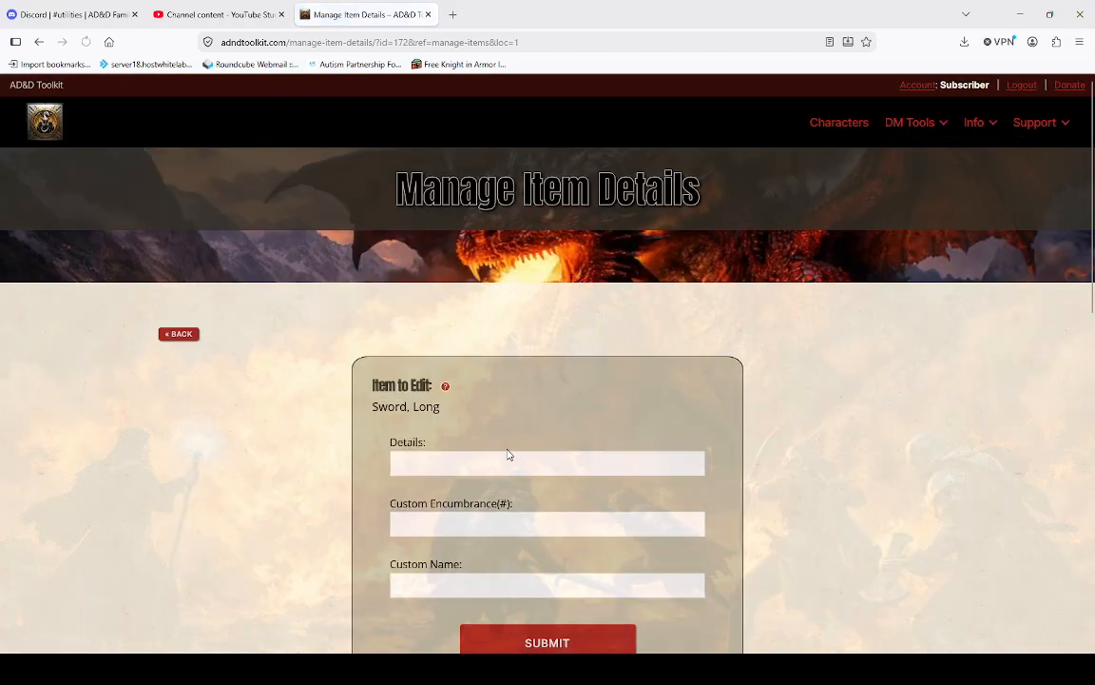
scroll(583, 400, "down", 2)
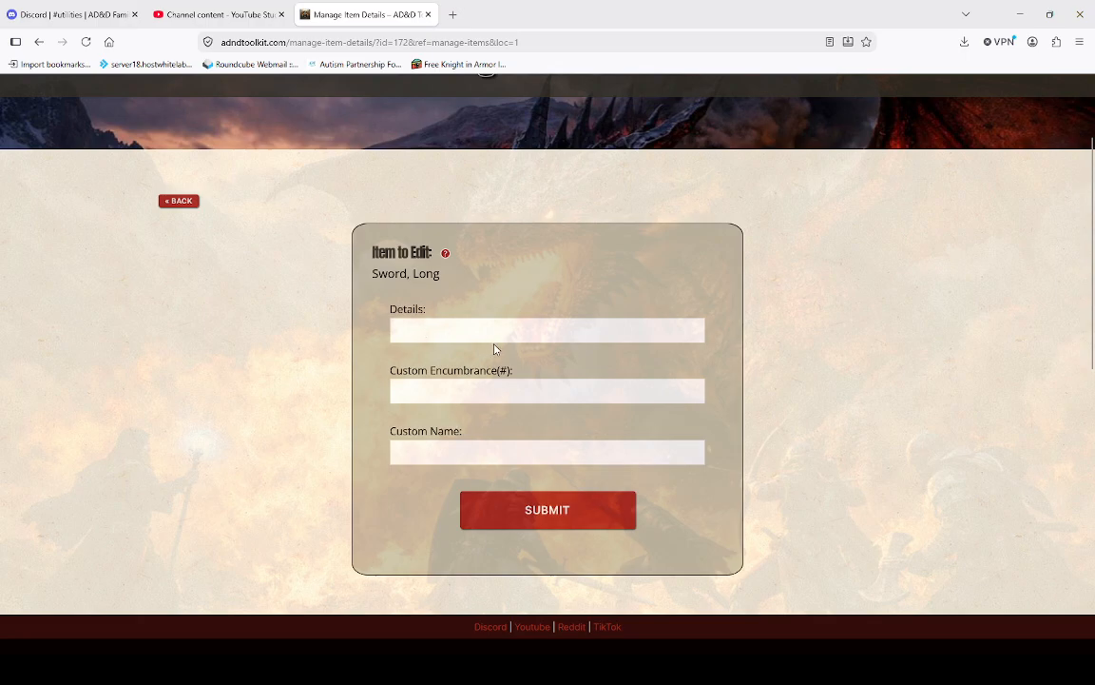
Enter "Sword, Long +1" as the custom name of the long sword.
left_click(442, 332)
left_click(487, 452)
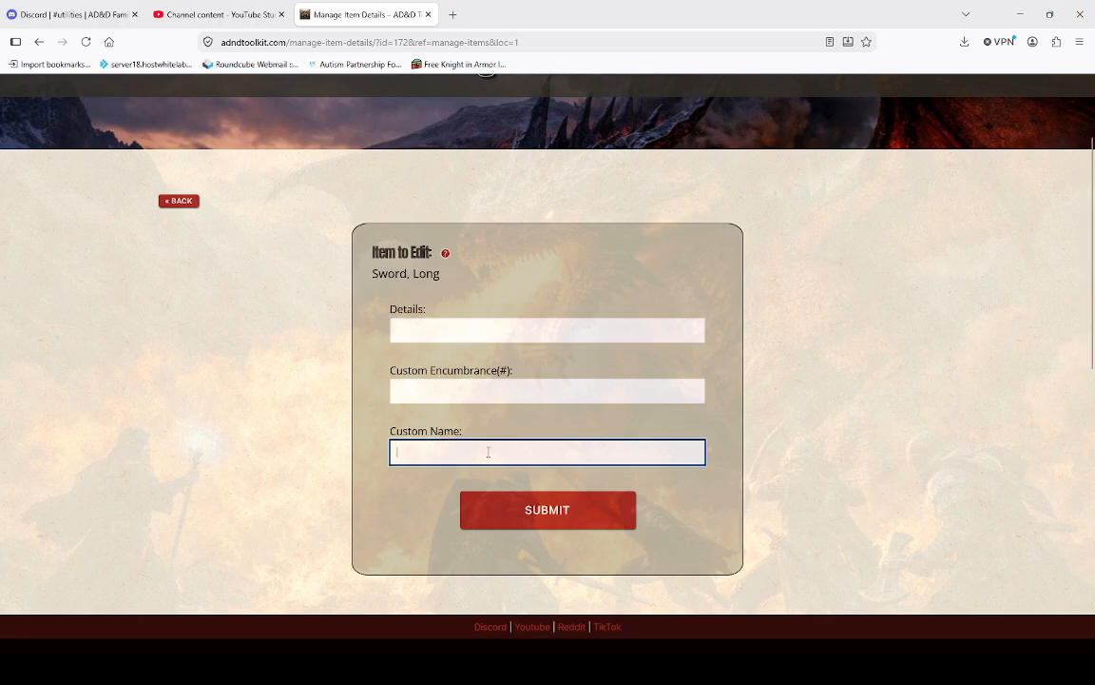
type("Sword, Long +1")
left_click_drag(388, 429, 463, 430)
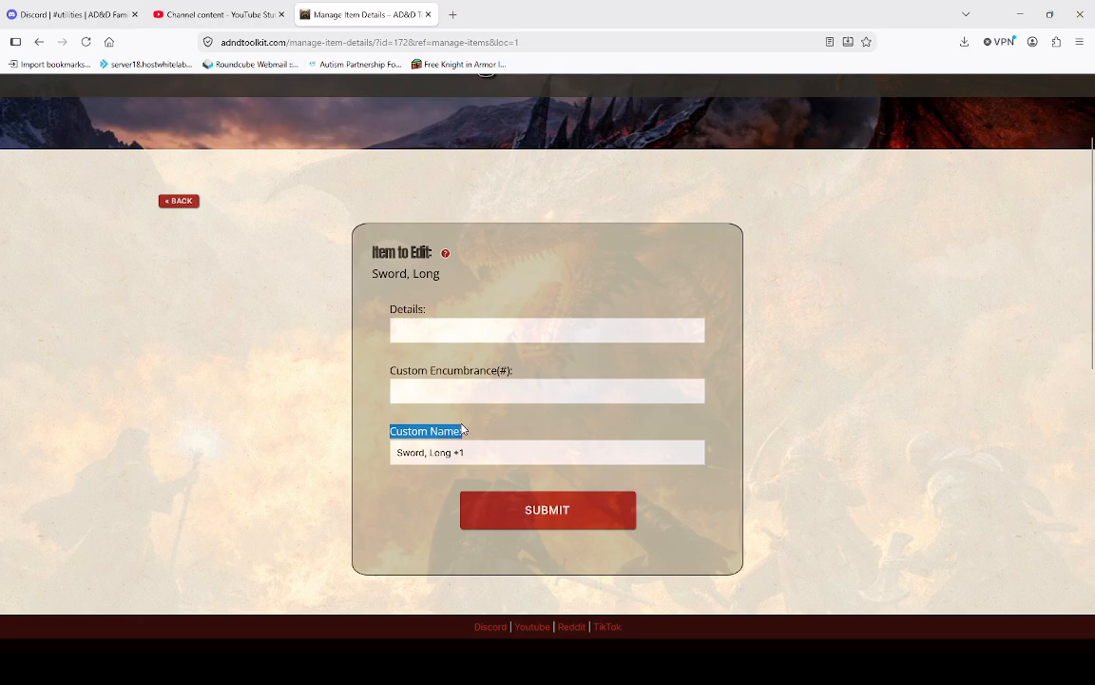
Set the sword's details to "magical glow" and its custom encumbrance to 10, and submit the changes.
left_click(436, 332)
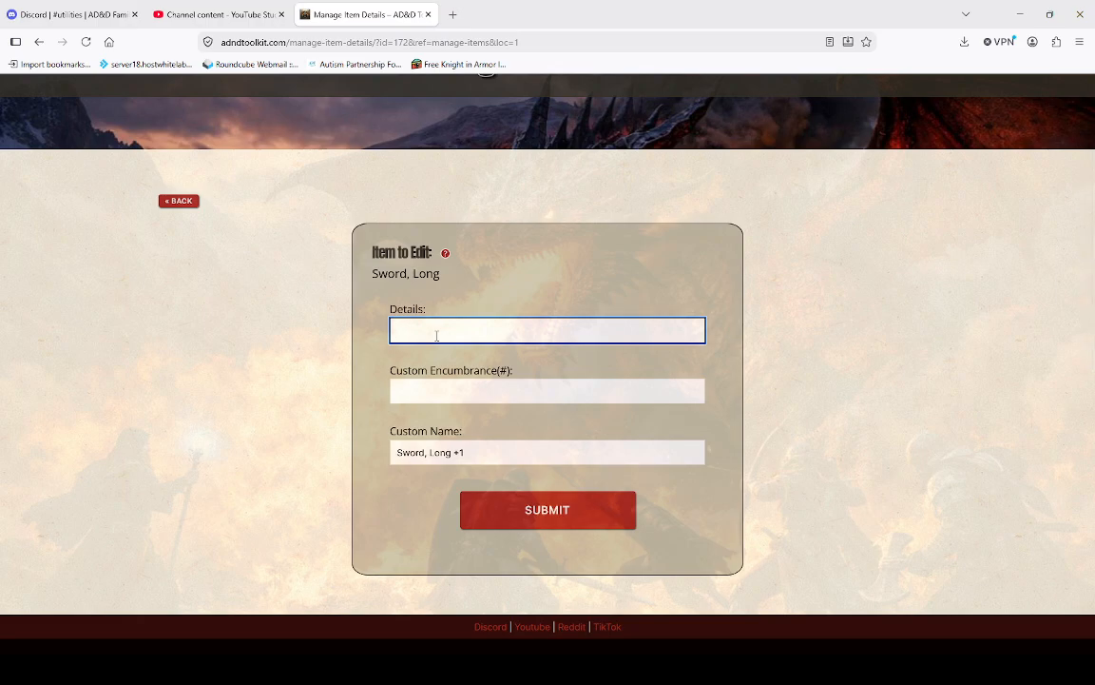
type("magical glow")
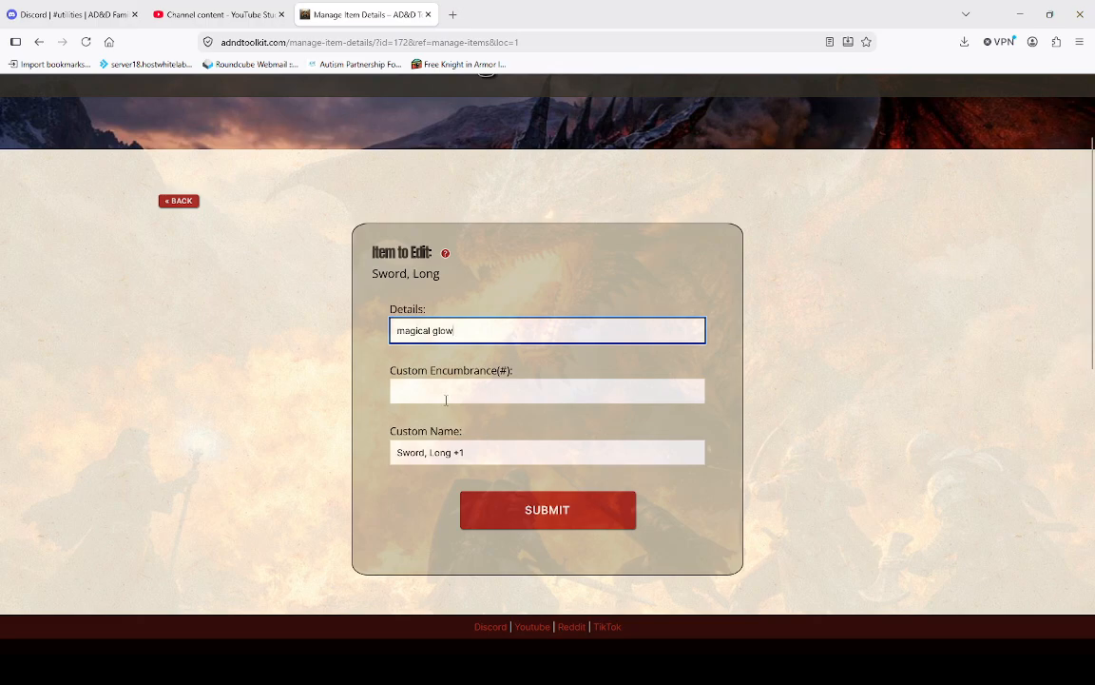
left_click(439, 391)
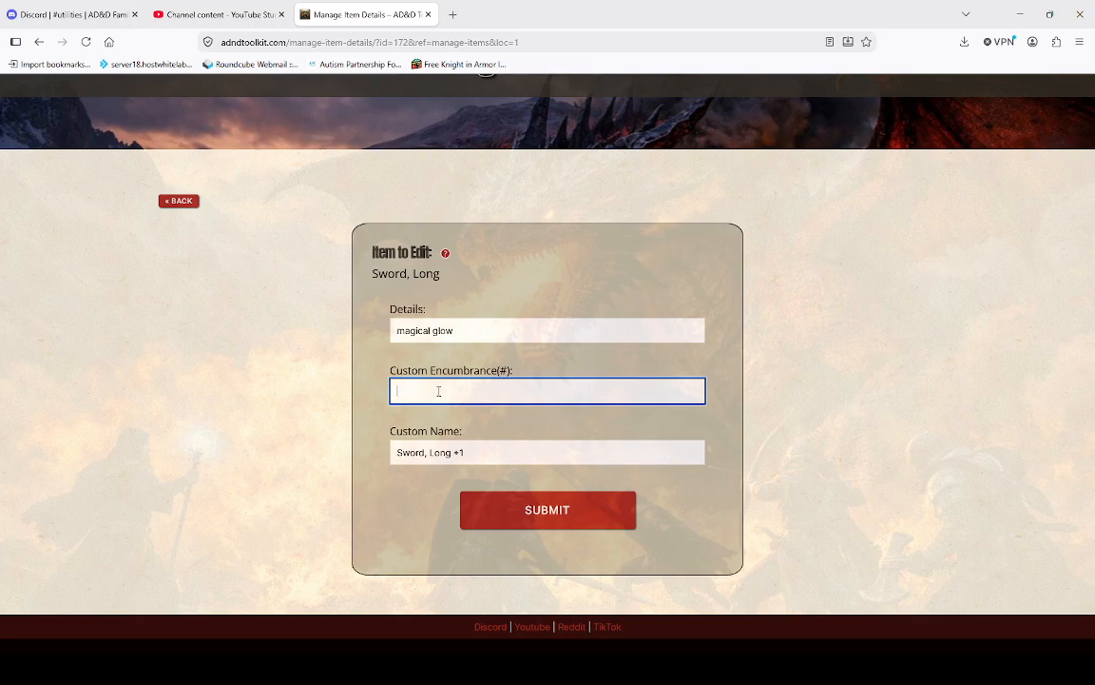
type("10")
left_click(551, 512)
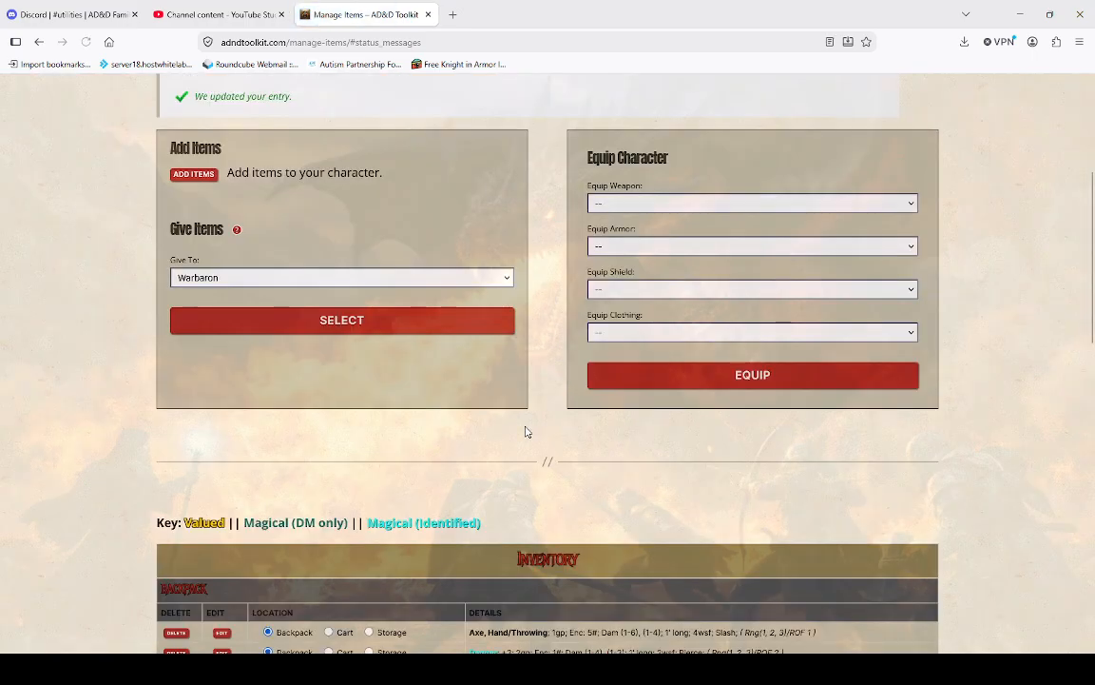
Examine the long sword's updated backpack entry, checking its custom name, details, encumbrance and damage values.
scroll(527, 409, "down", 4)
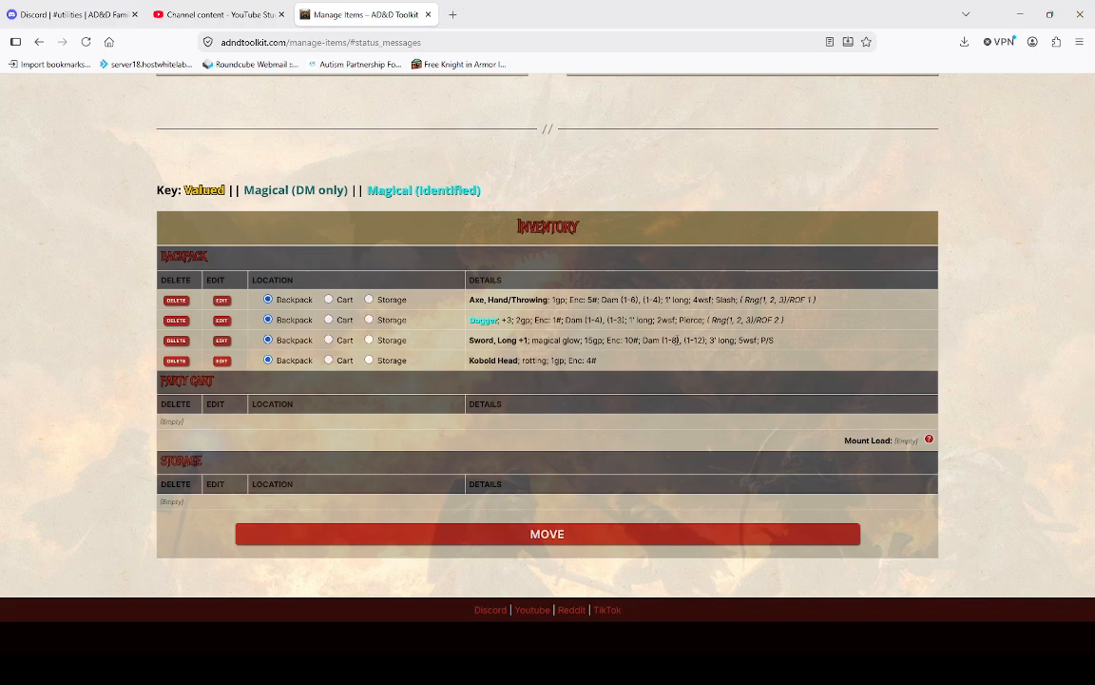
left_click_drag(473, 339, 635, 341)
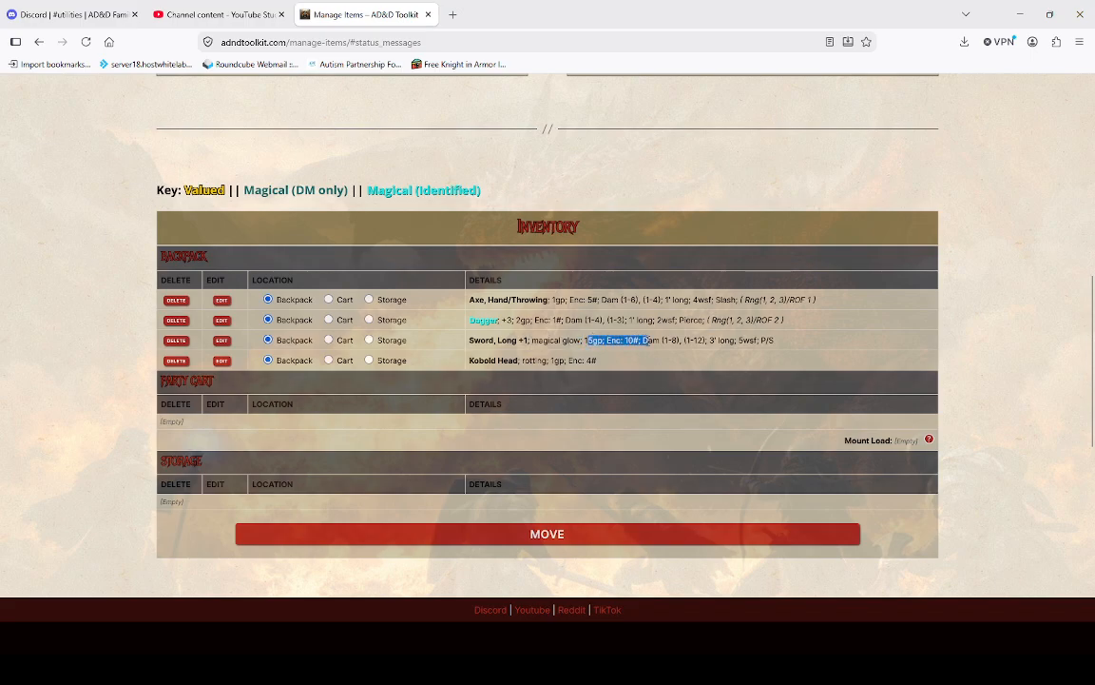
left_click(622, 339)
left_click_drag(660, 339, 709, 344)
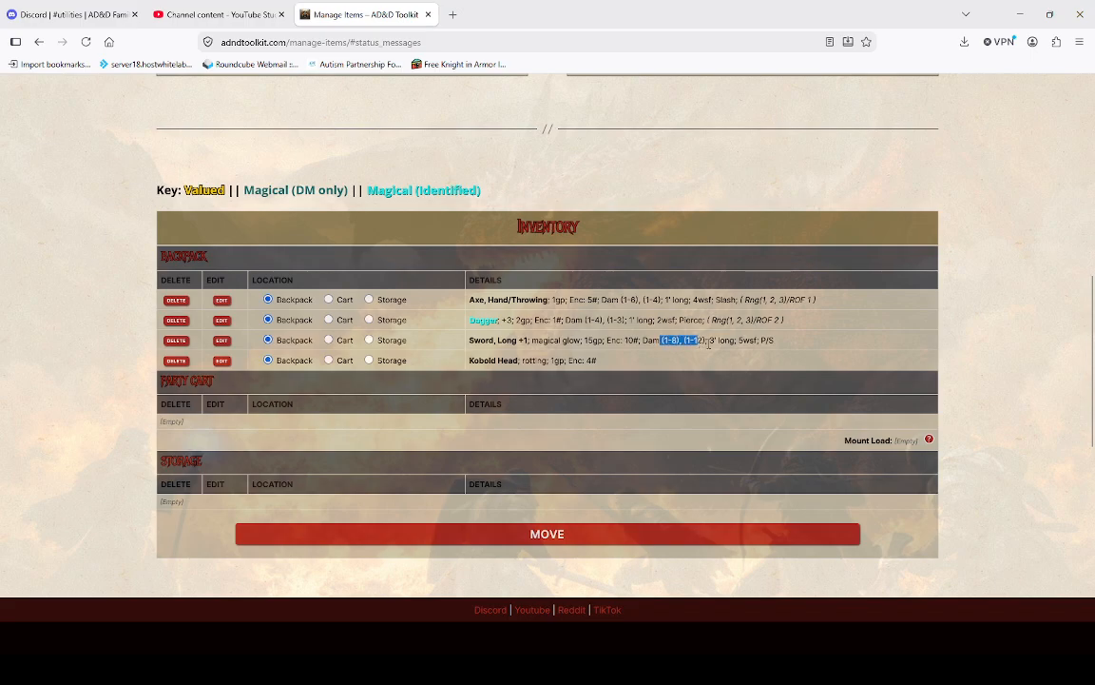
left_click_drag(607, 339, 641, 339)
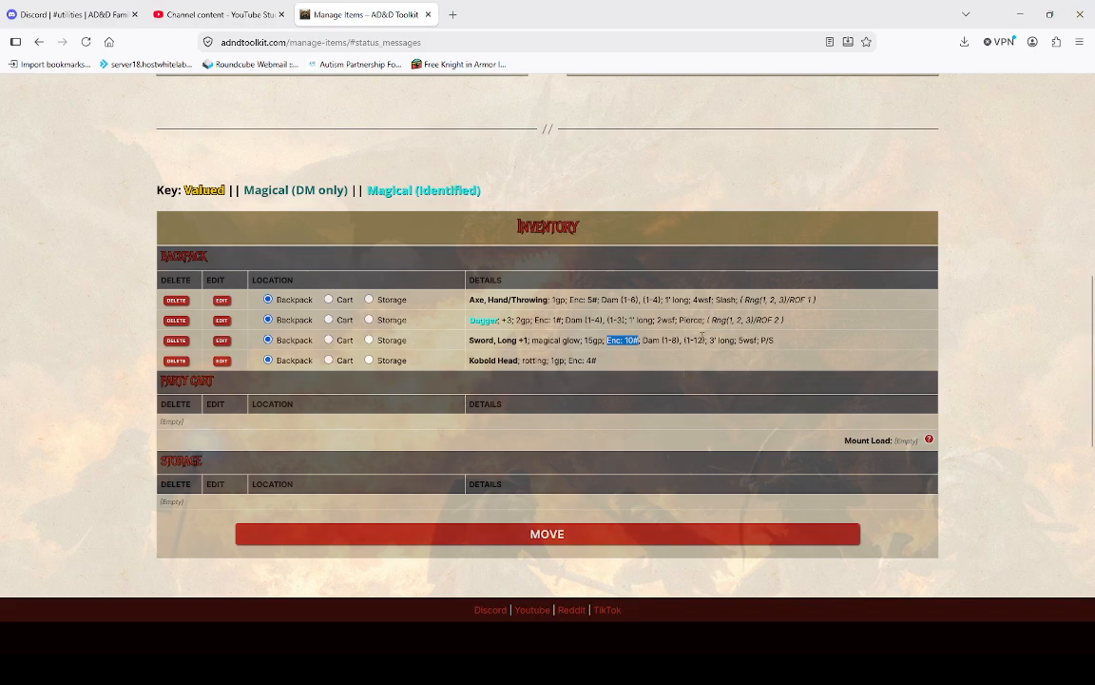
Review the long sword's editable details, custom encumbrance and custom name, and return to the inventory without submitting changes.
left_click(224, 343)
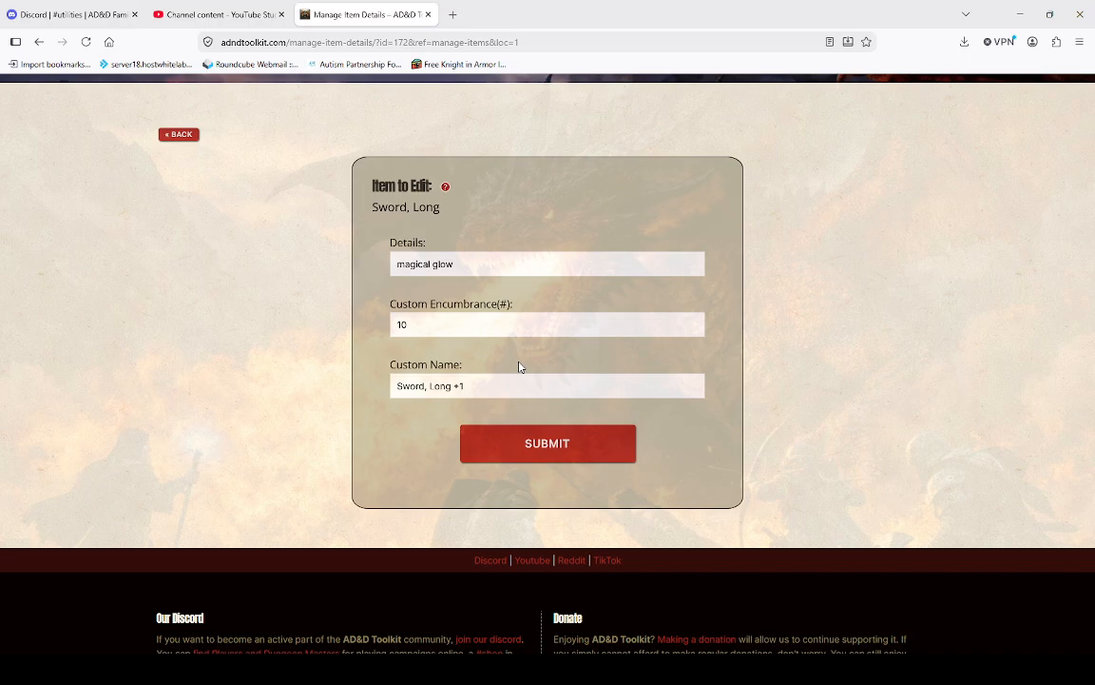
left_click(178, 136)
scroll(406, 345, "down", 5)
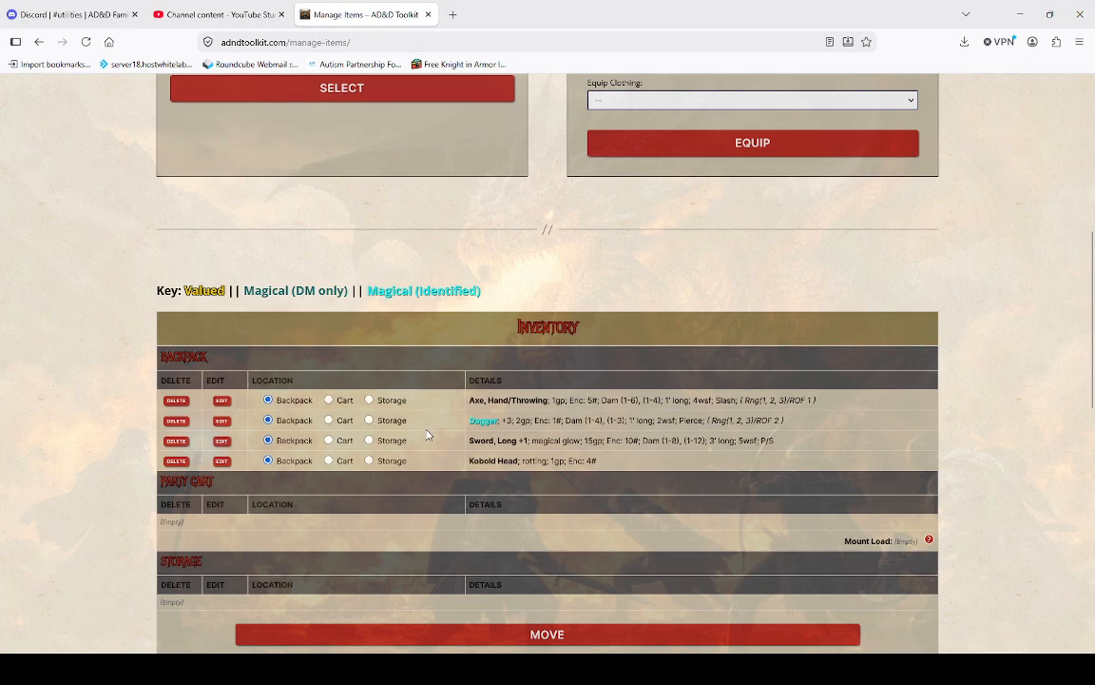
Check the customized long sword and Kobold Head entries together in the backpack inventory.
scroll(482, 415, "down", 2)
left_click_drag(481, 241, 606, 267)
left_click(614, 263)
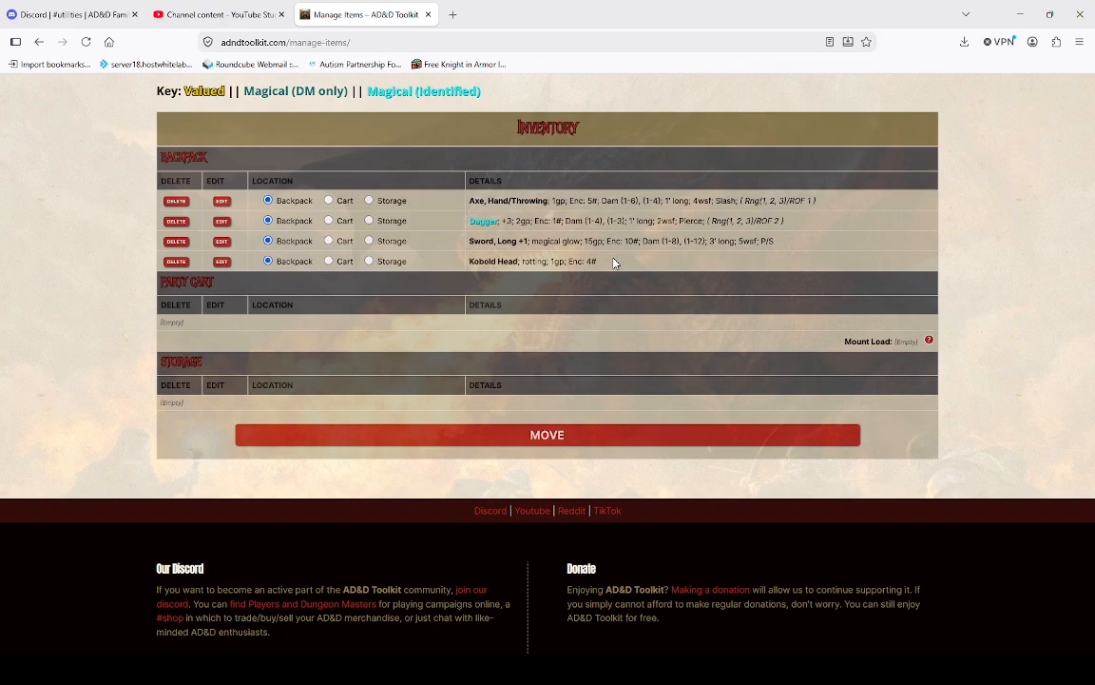
left_click_drag(614, 263, 179, 241)
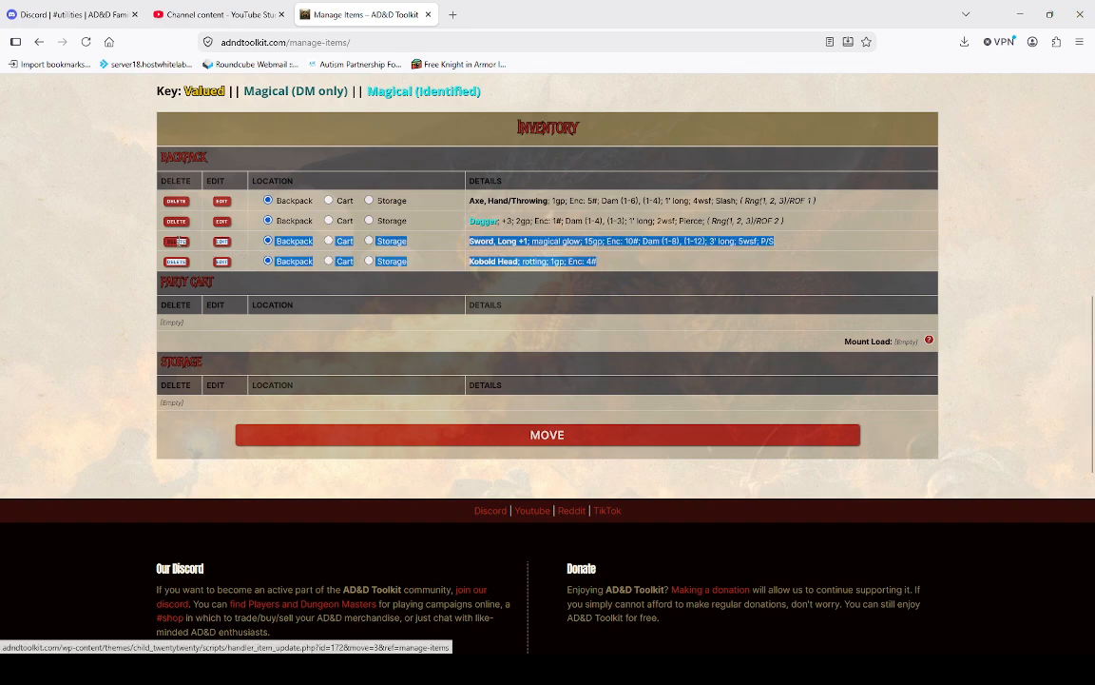
left_click(610, 261)
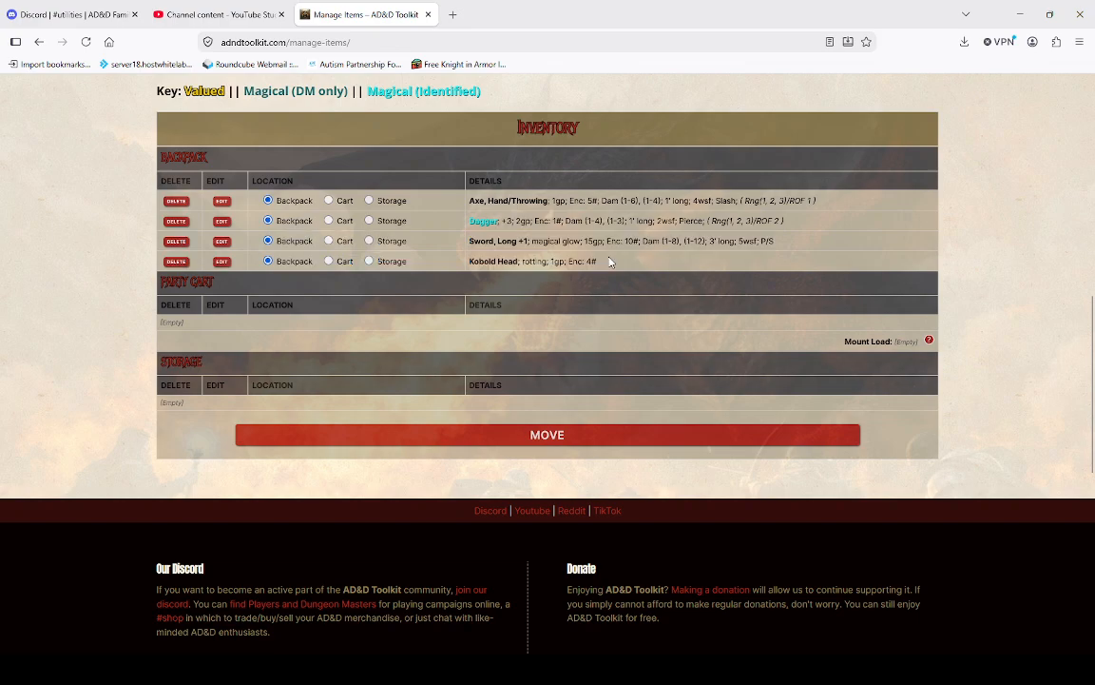